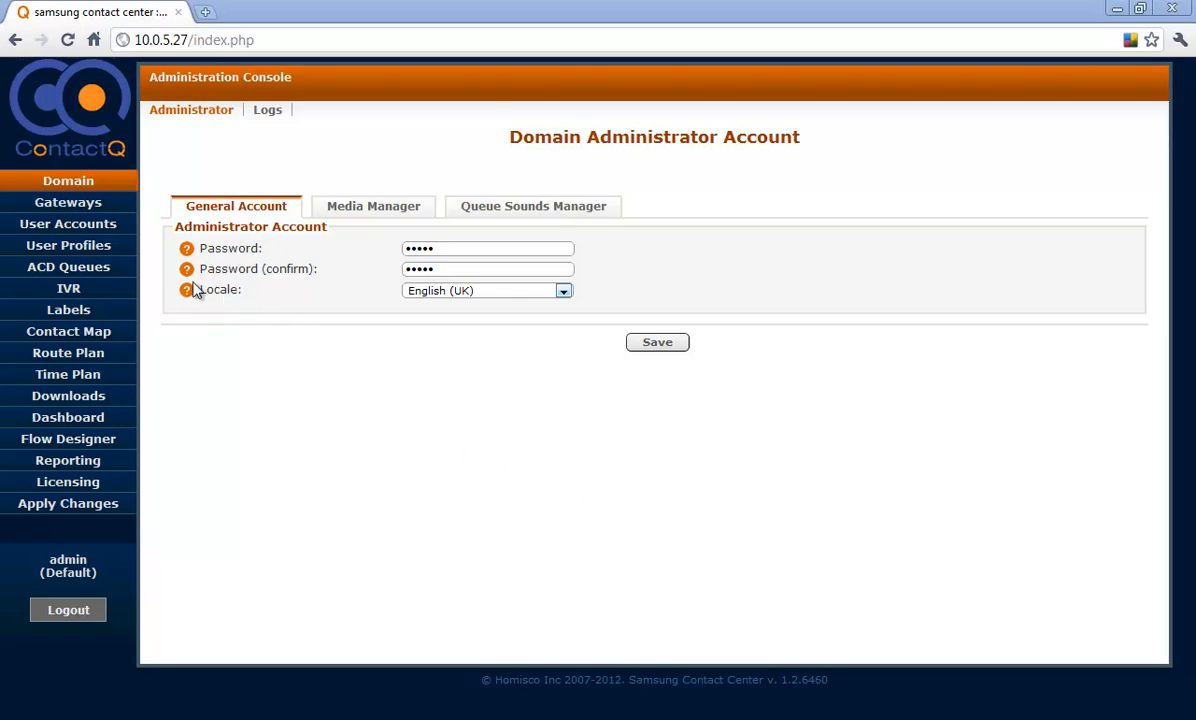
View the ACD queue membership of the agent account whose description begins with "Agent account for".
{"action": "left_click", "coordinate": [88, 229]}
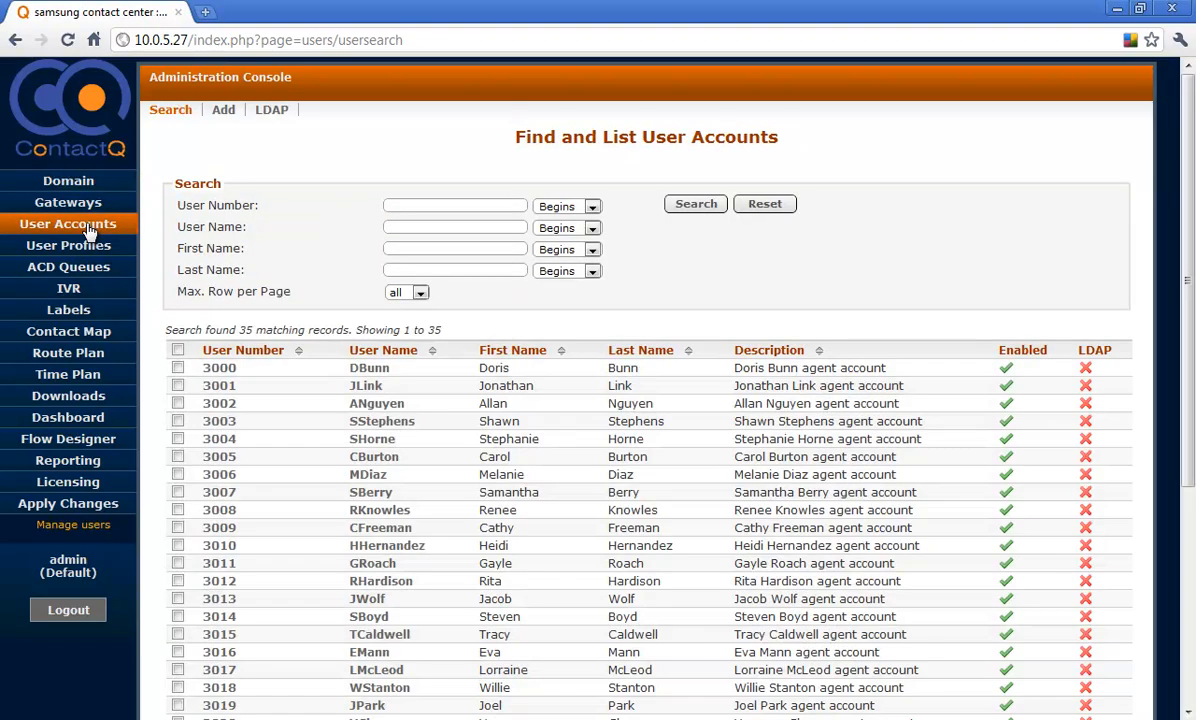
{"action": "left_click_drag", "start_coordinate": [1190, 278], "coordinate": [1186, 493]}
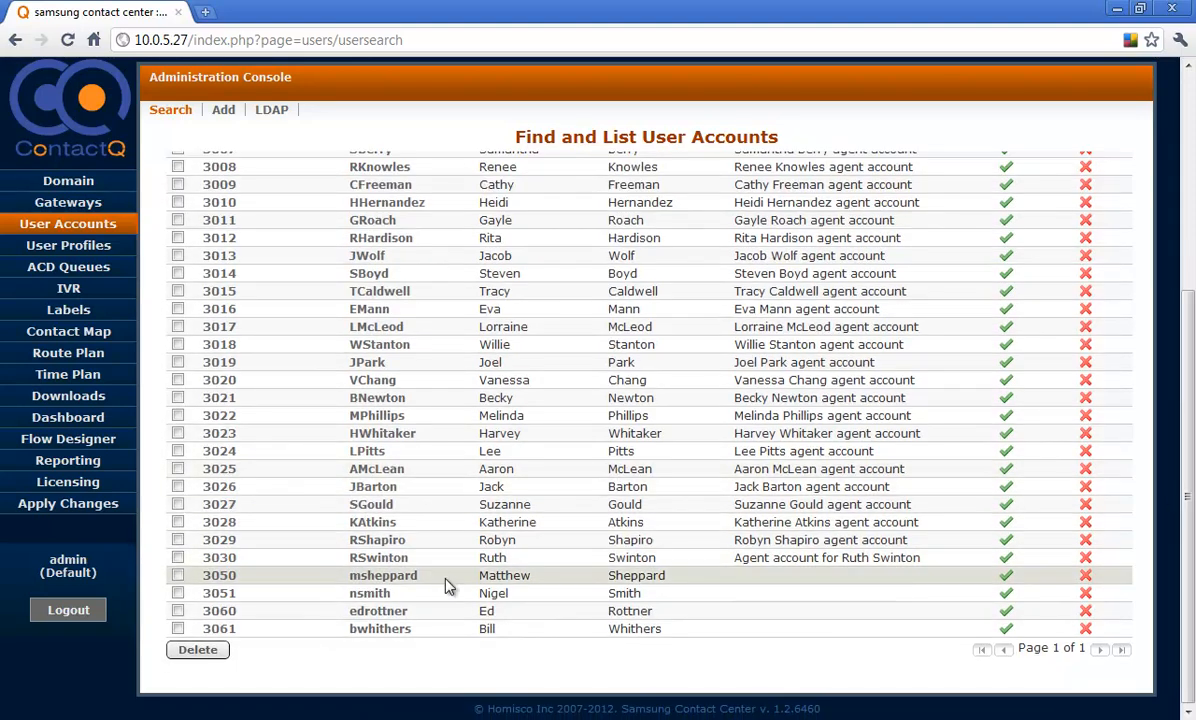
{"action": "left_click", "coordinate": [230, 562]}
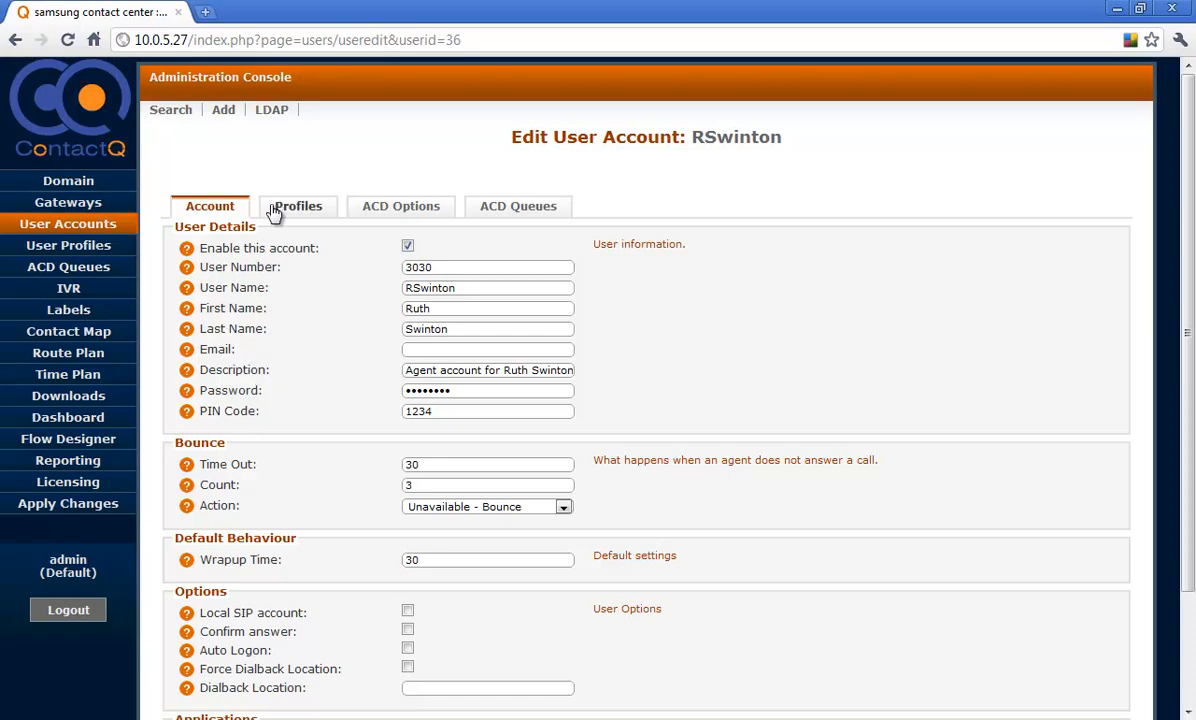
{"action": "left_click", "coordinate": [505, 215]}
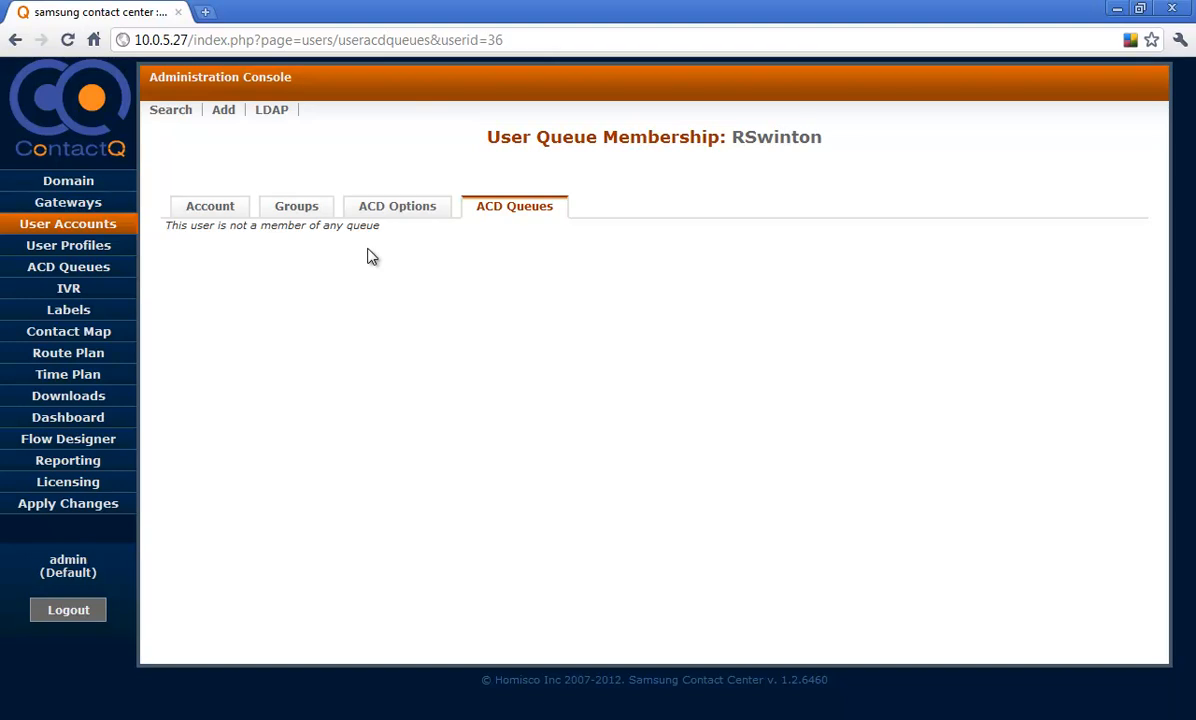
Add that agent to the Bike Insurance ACD queue with skill 1, save the membership, and view the queue's member properties.
{"action": "left_click", "coordinate": [111, 277]}
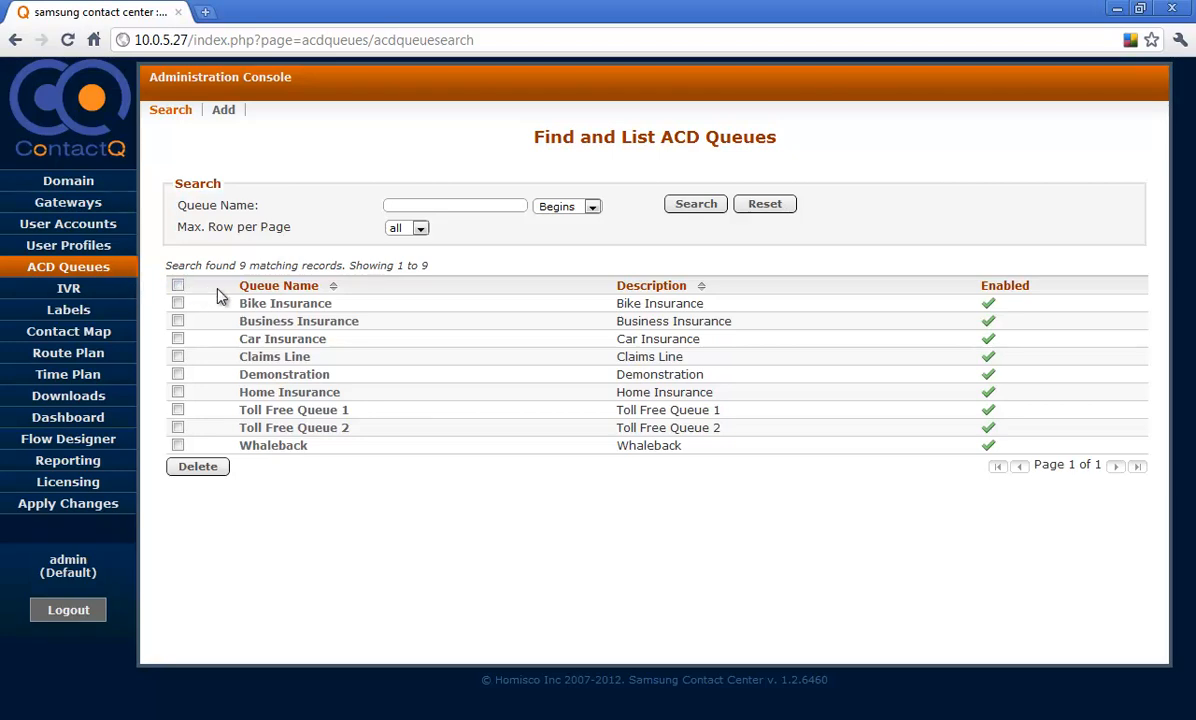
{"action": "left_click", "coordinate": [256, 306]}
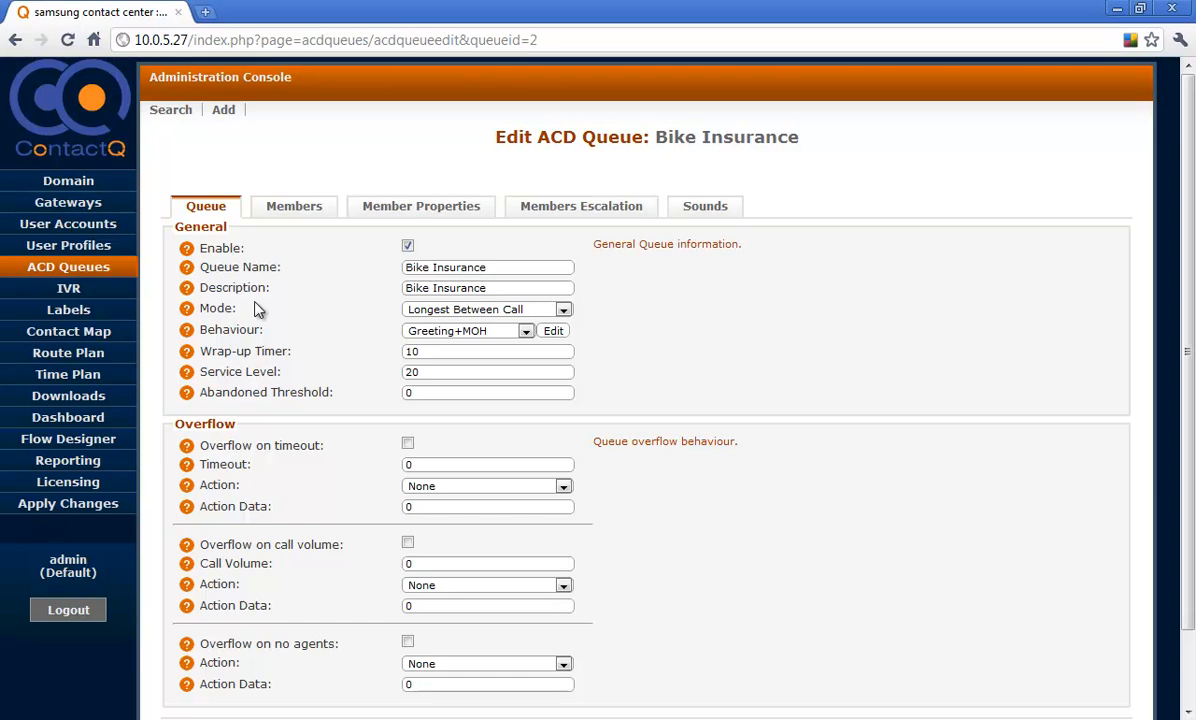
{"action": "left_click", "coordinate": [293, 210]}
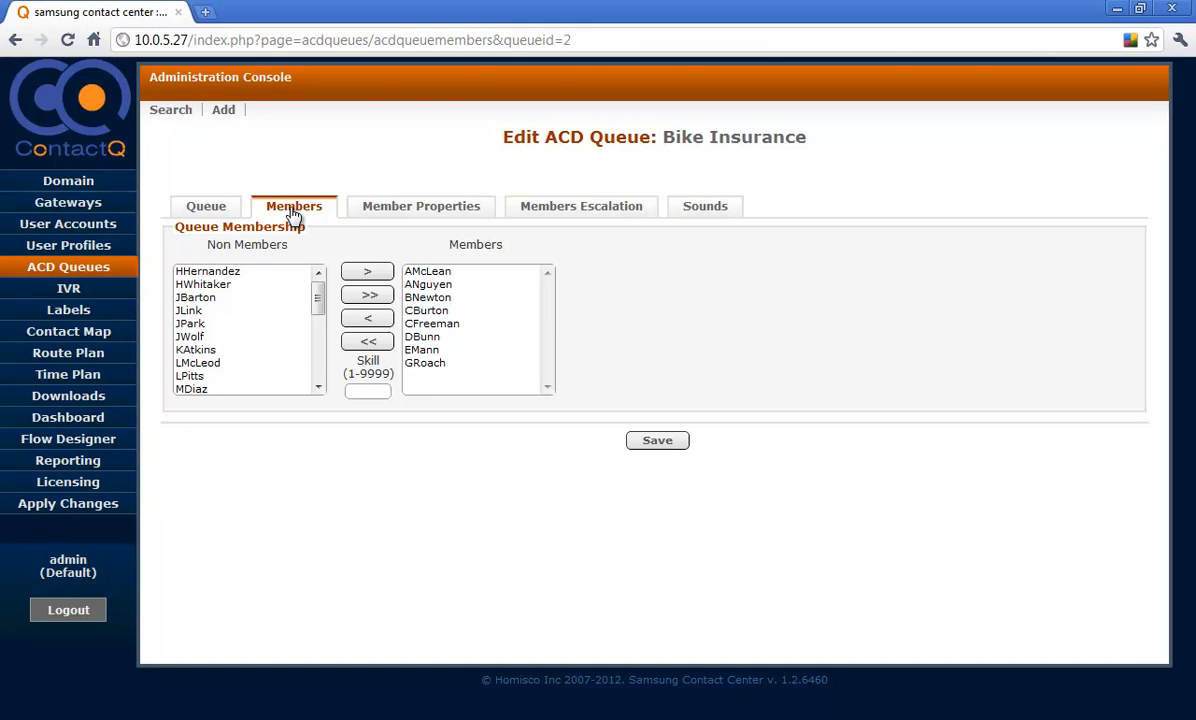
{"action": "left_click_drag", "start_coordinate": [318, 296], "coordinate": [320, 331]}
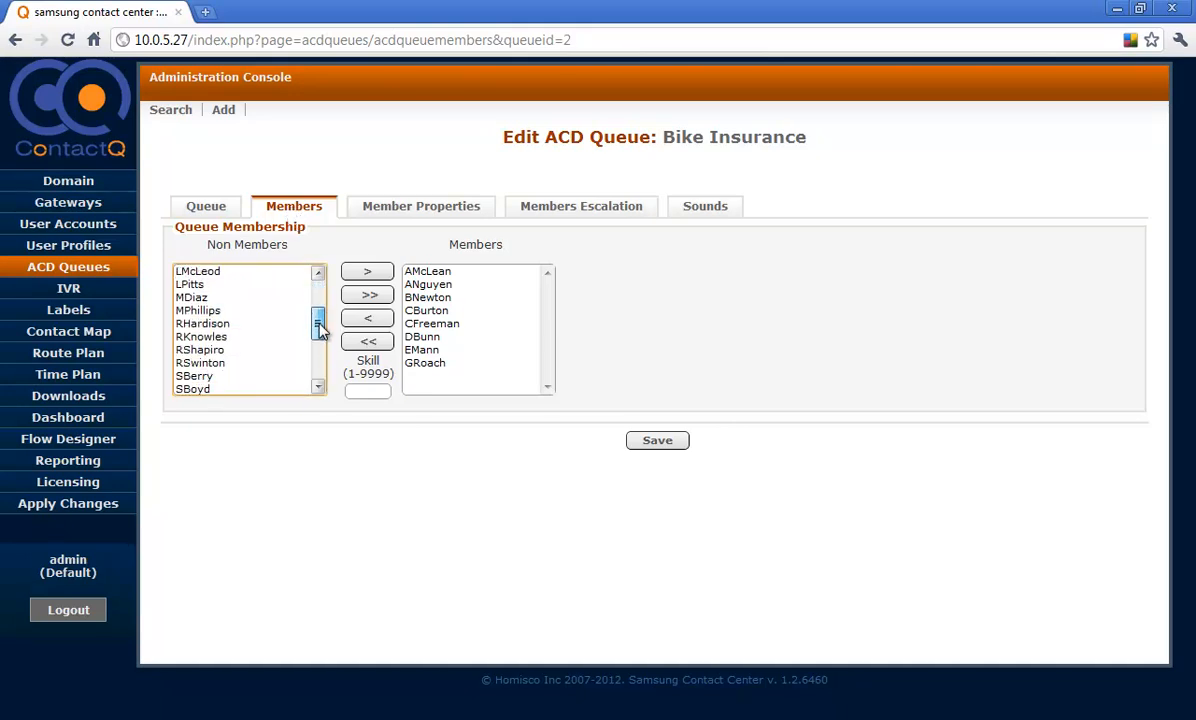
{"action": "left_click", "coordinate": [207, 365]}
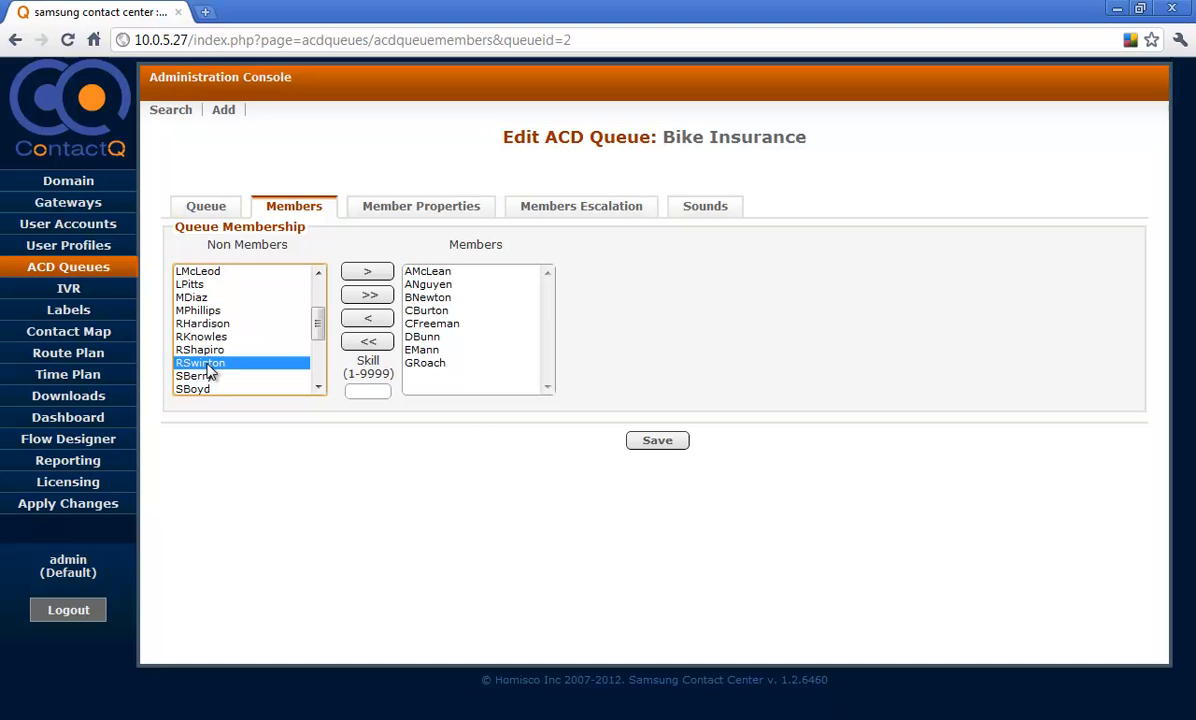
{"action": "left_click", "coordinate": [359, 391]}
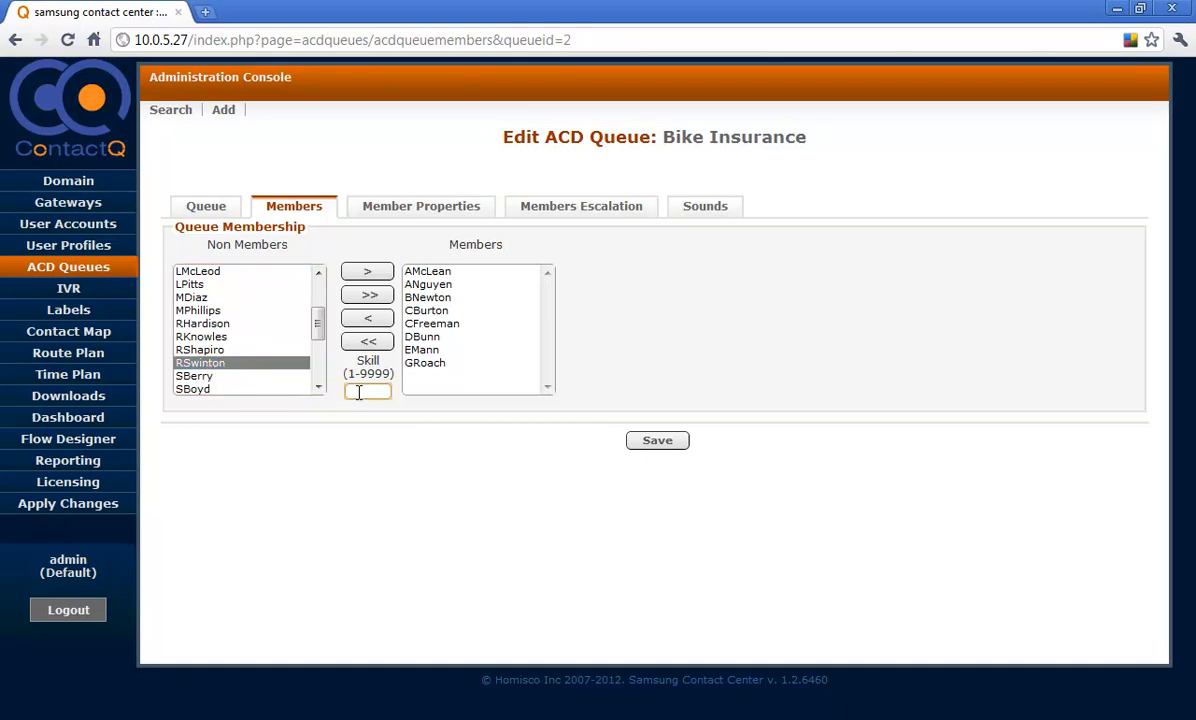
{"action": "type", "text": "1"}
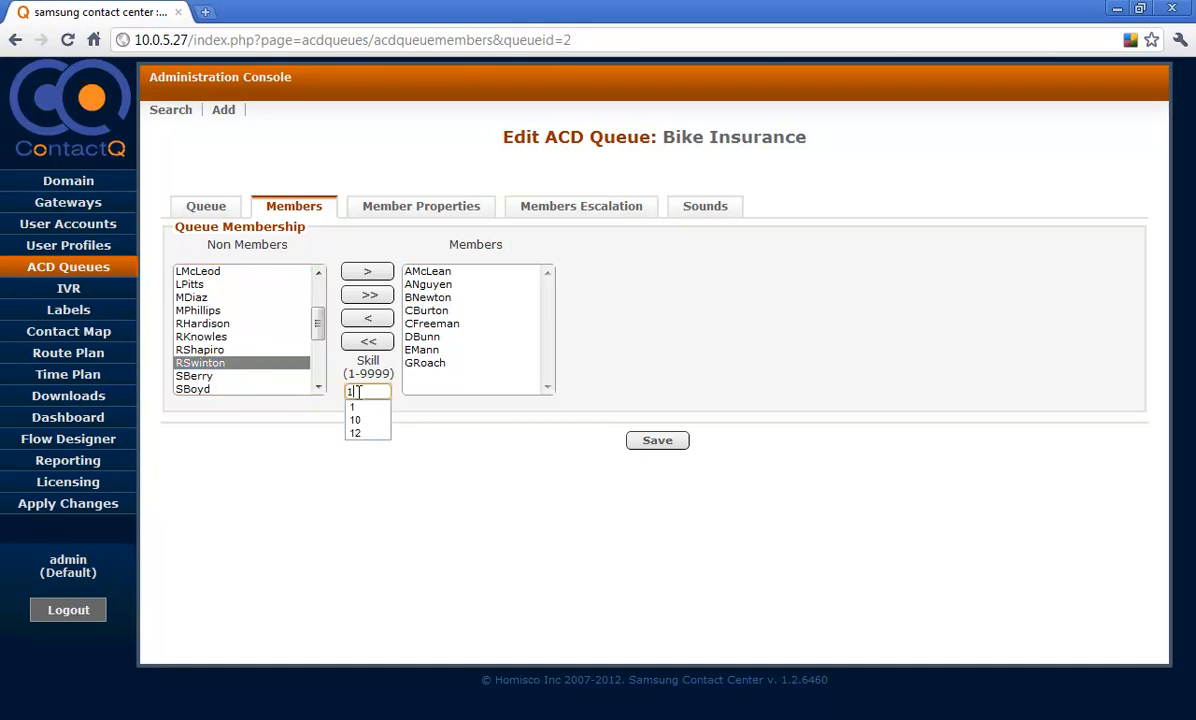
{"action": "left_click", "coordinate": [380, 271]}
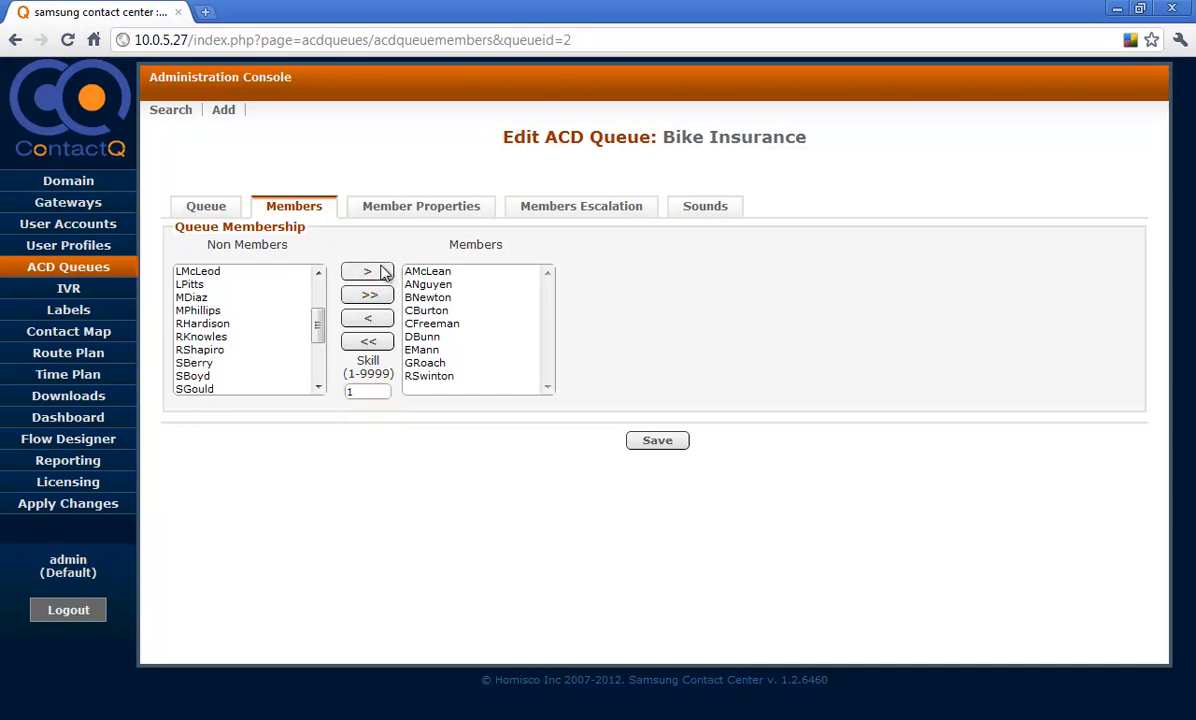
{"action": "left_click", "coordinate": [645, 446]}
{"action": "left_click", "coordinate": [656, 441]}
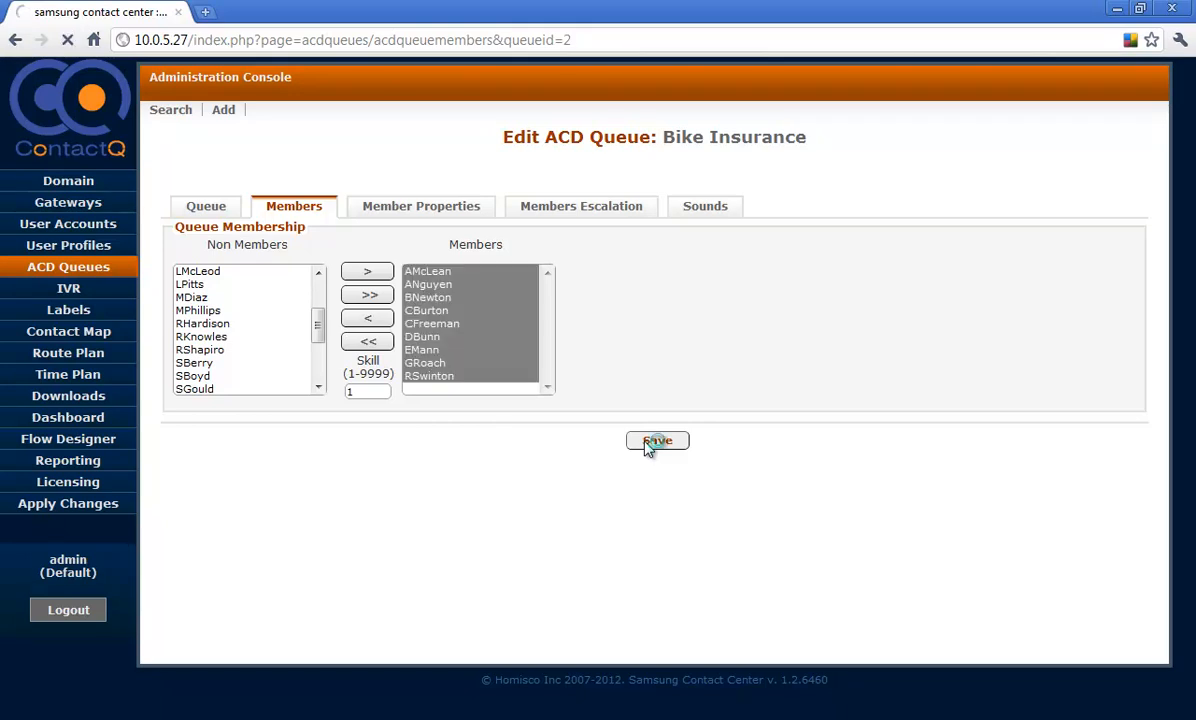
{"action": "left_click", "coordinate": [398, 213]}
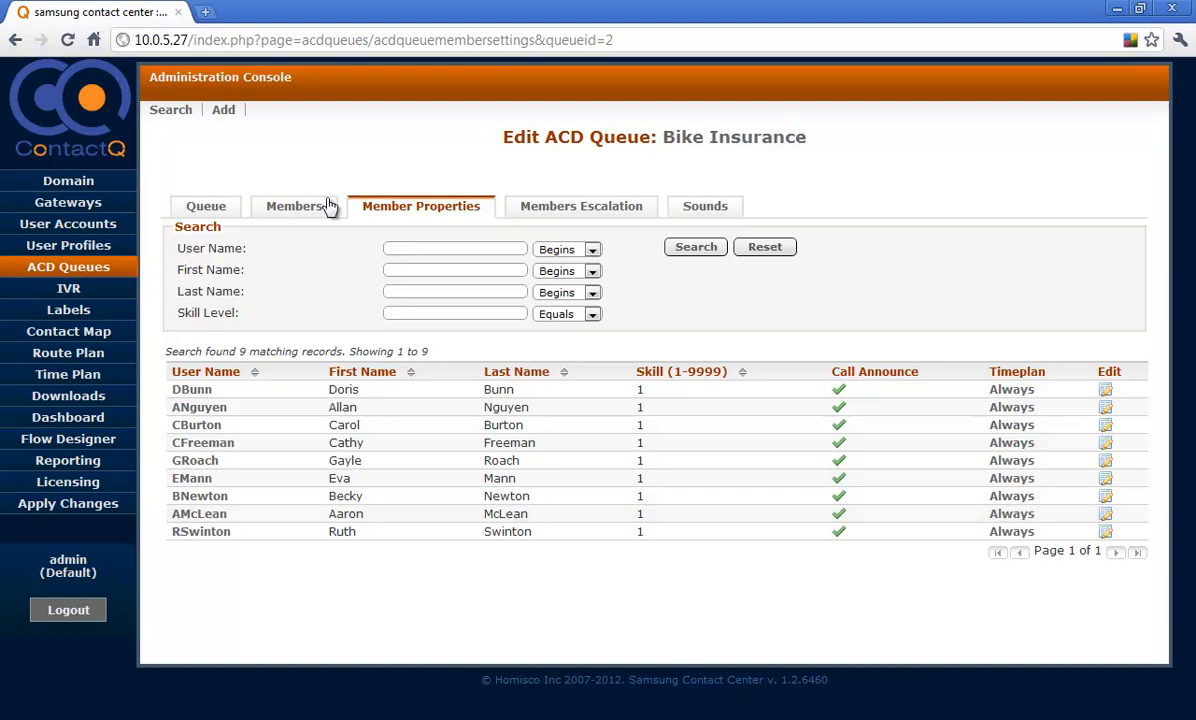
Add the same agent to the Car Insurance ACD queue with skill 10 and save the membership.
{"action": "left_click", "coordinate": [172, 115]}
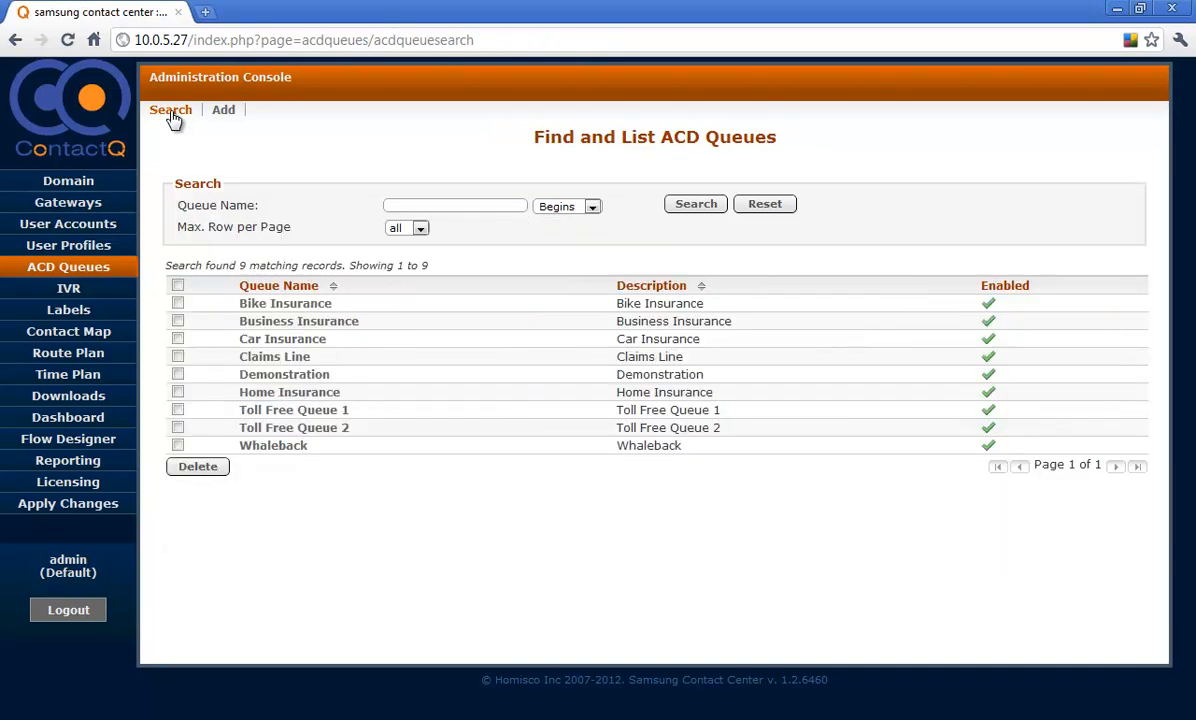
{"action": "left_click", "coordinate": [262, 341]}
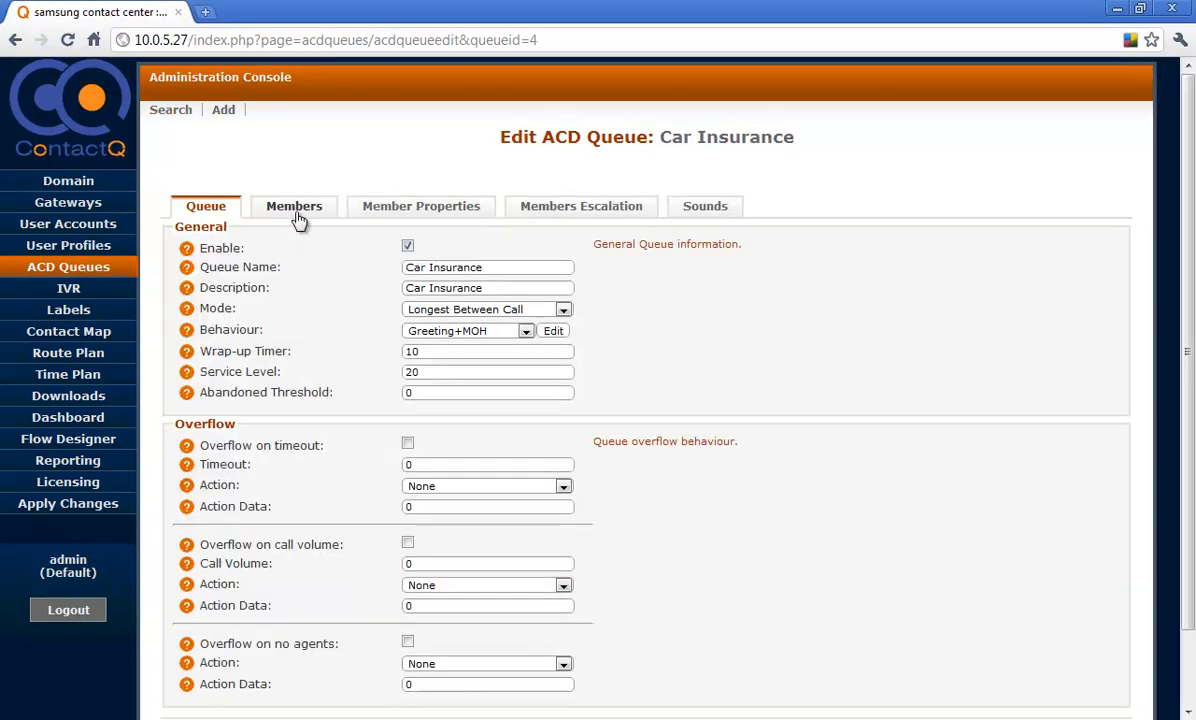
{"action": "left_click", "coordinate": [298, 219]}
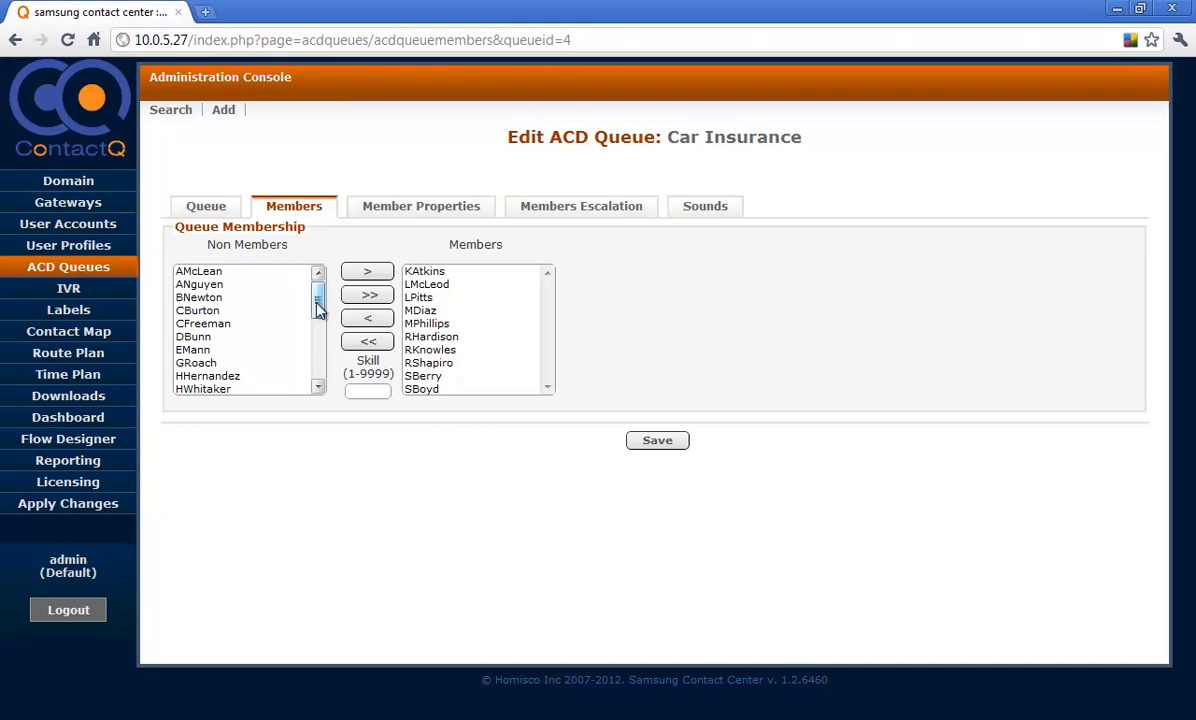
{"action": "left_click_drag", "start_coordinate": [317, 310], "coordinate": [315, 339]}
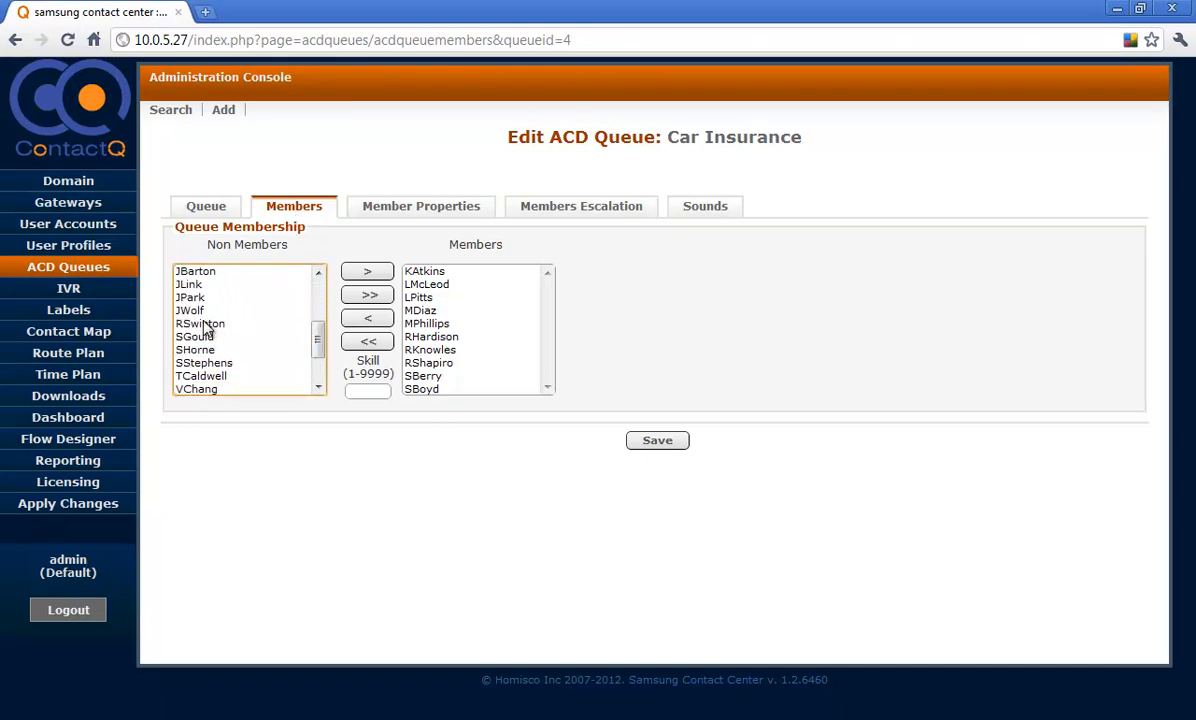
{"action": "left_click_drag", "start_coordinate": [192, 301], "coordinate": [200, 323]}
{"action": "left_click", "coordinate": [358, 392]}
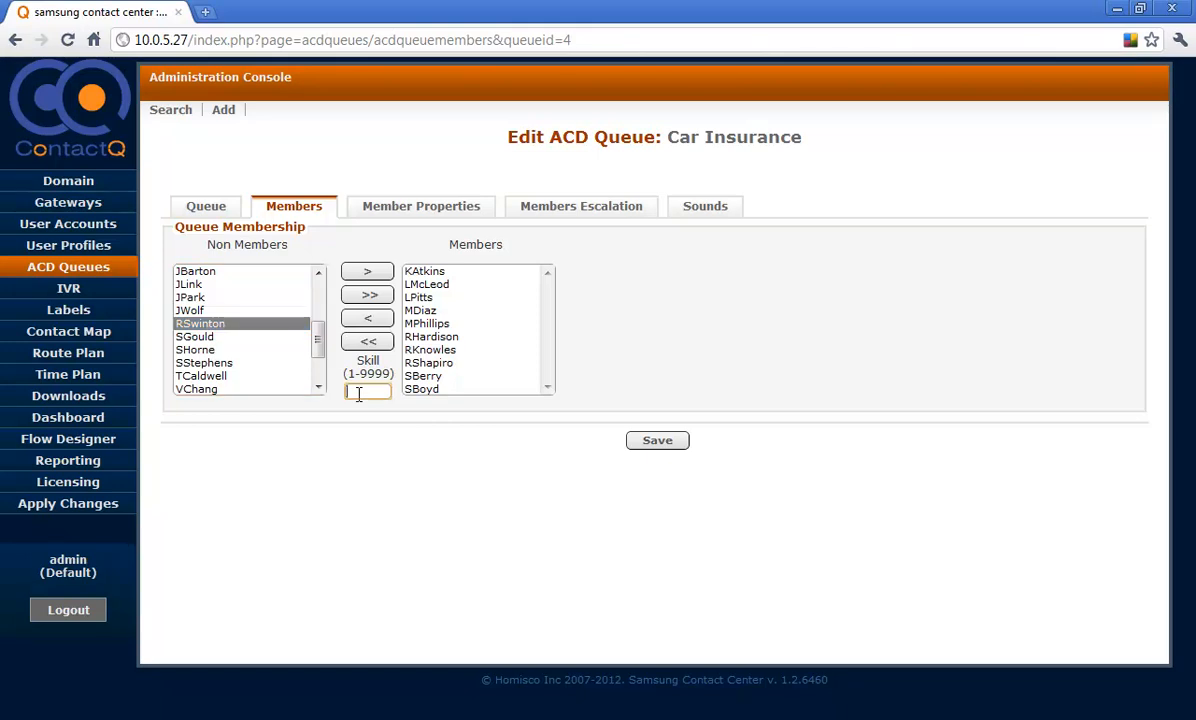
{"action": "type", "text": "10"}
{"action": "left_click", "coordinate": [366, 279]}
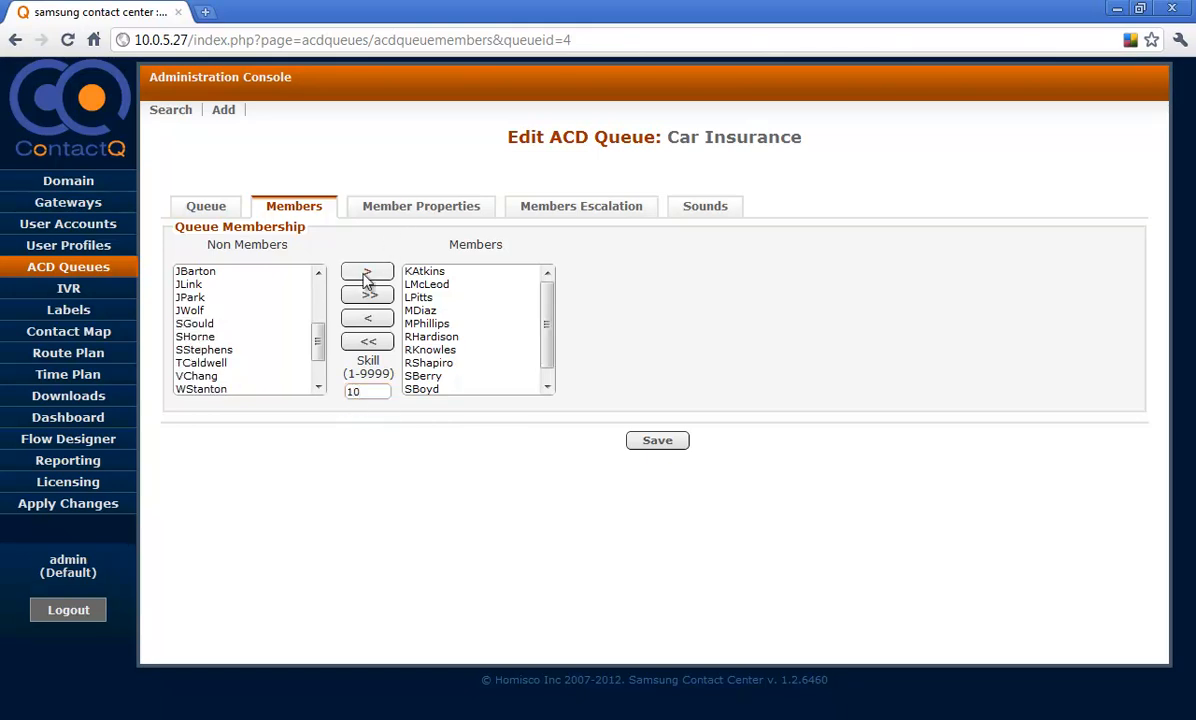
{"action": "left_click_drag", "start_coordinate": [547, 331], "coordinate": [547, 377]}
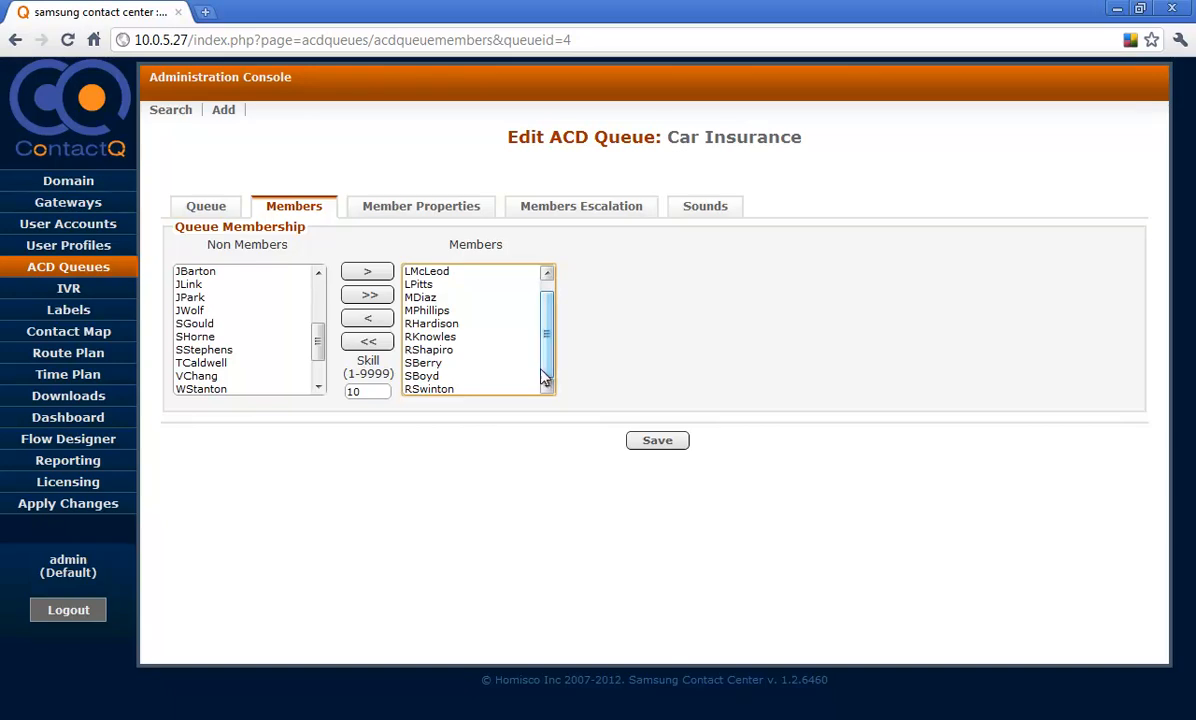
{"action": "left_click", "coordinate": [658, 441]}
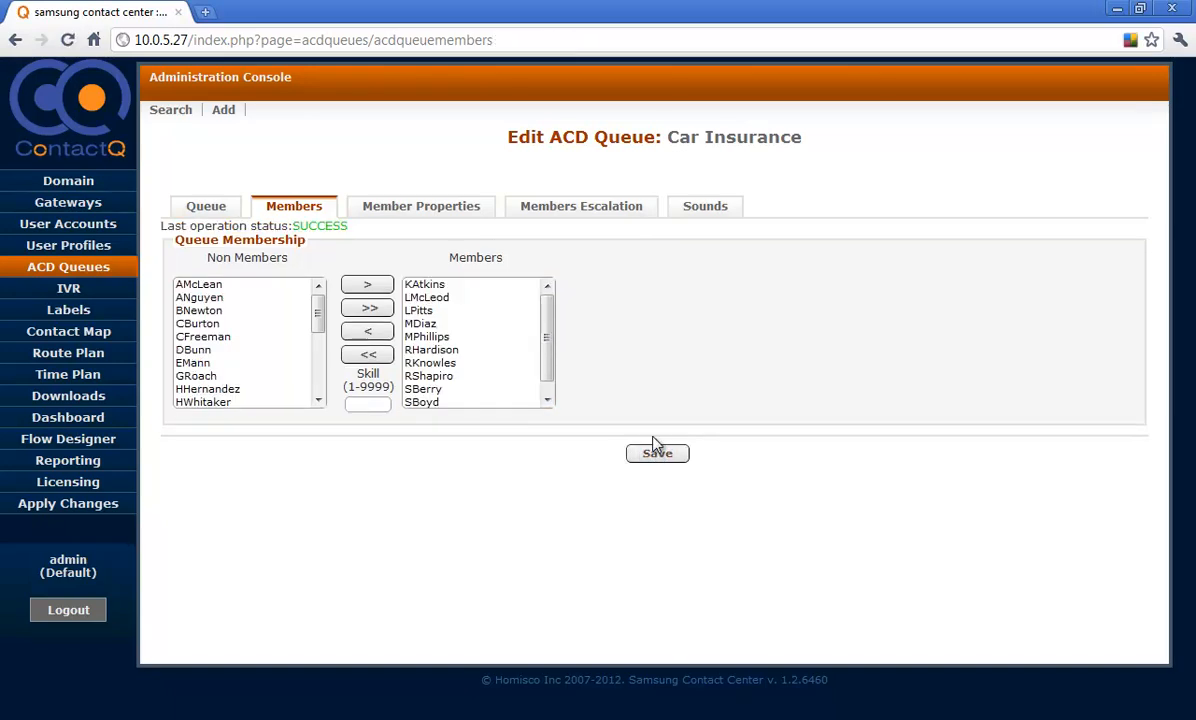
Set the new agent's skill level to 2 in the Car Insurance member properties, save, and return to the member list.
{"action": "left_click", "coordinate": [412, 210]}
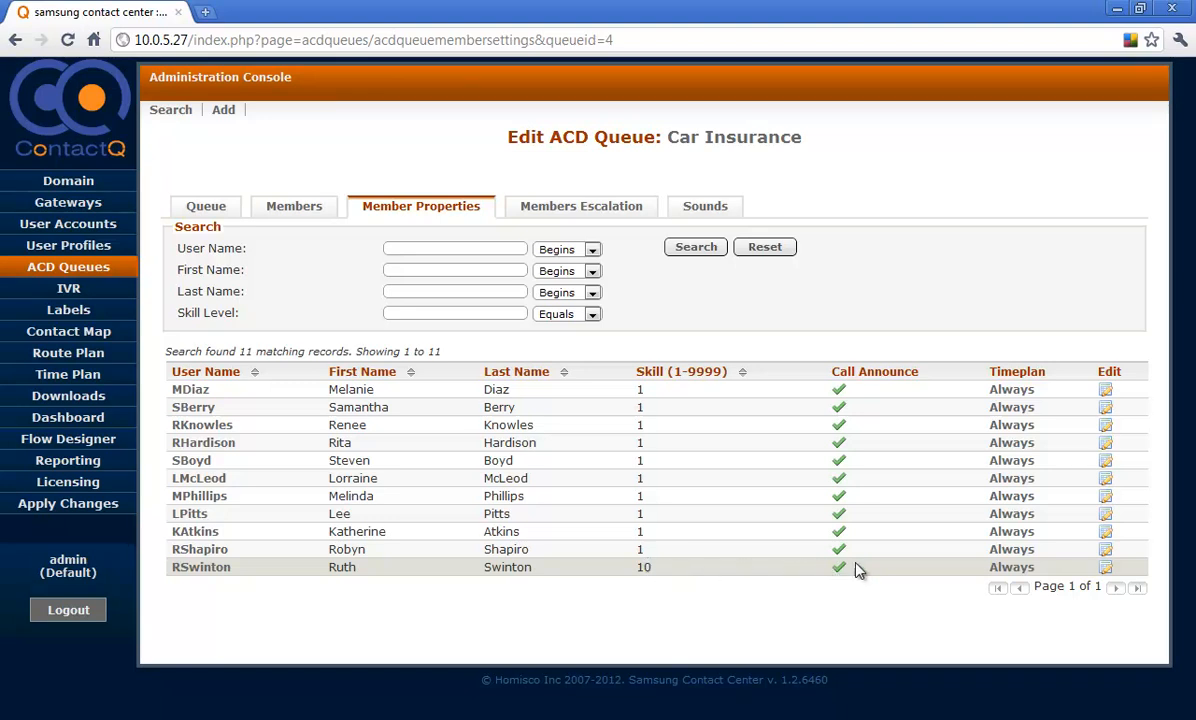
{"action": "left_click", "coordinate": [1105, 567]}
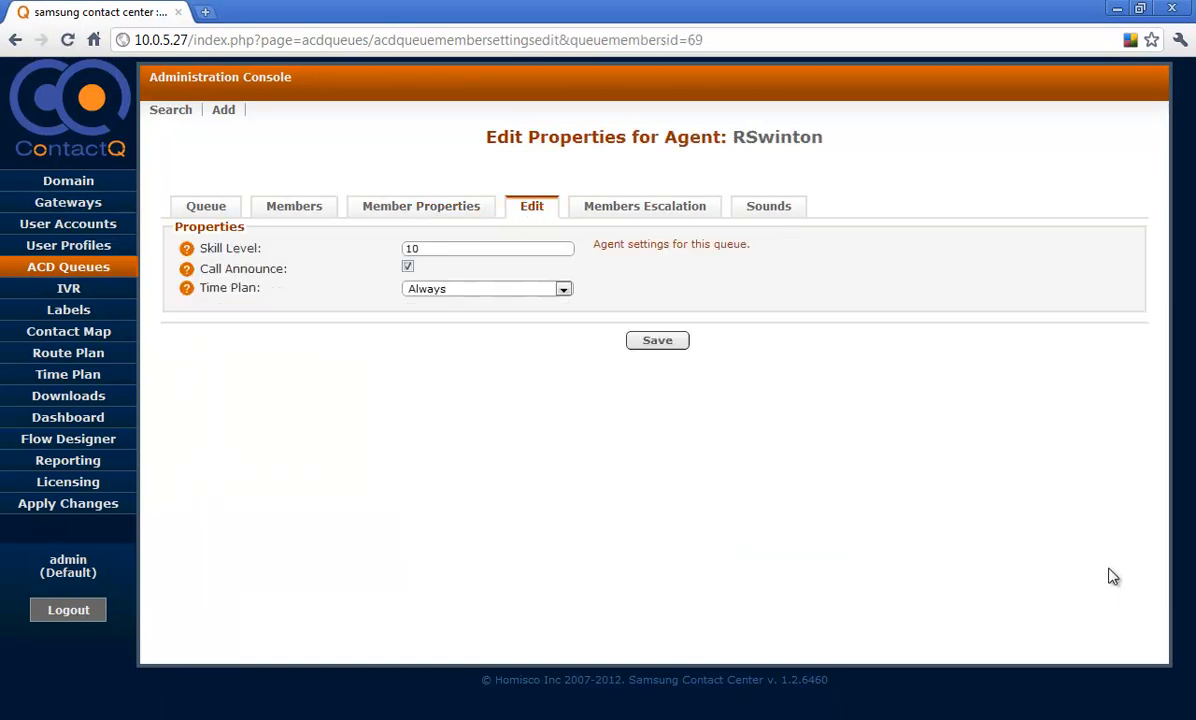
{"action": "left_click", "coordinate": [432, 248]}
{"action": "left_click_drag", "start_coordinate": [428, 248], "coordinate": [401, 248]}
{"action": "type", "text": "2"}
{"action": "left_click", "coordinate": [388, 264]}
{"action": "left_click", "coordinate": [658, 345]}
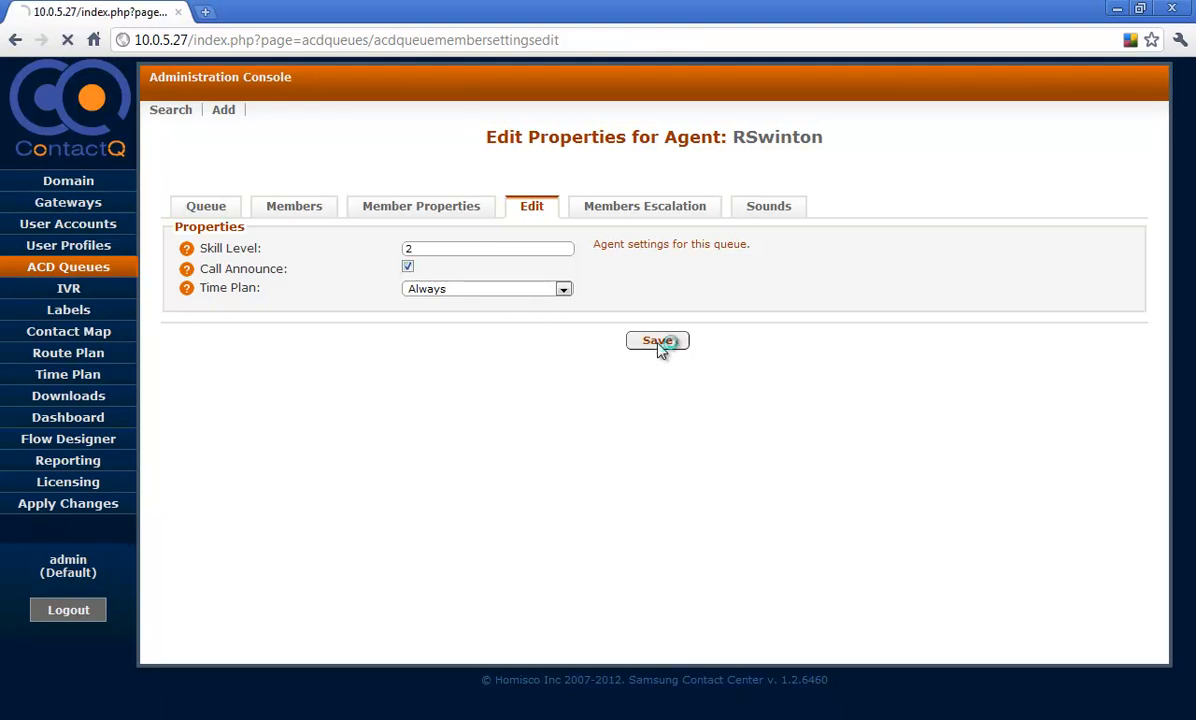
{"action": "left_click", "coordinate": [452, 215]}
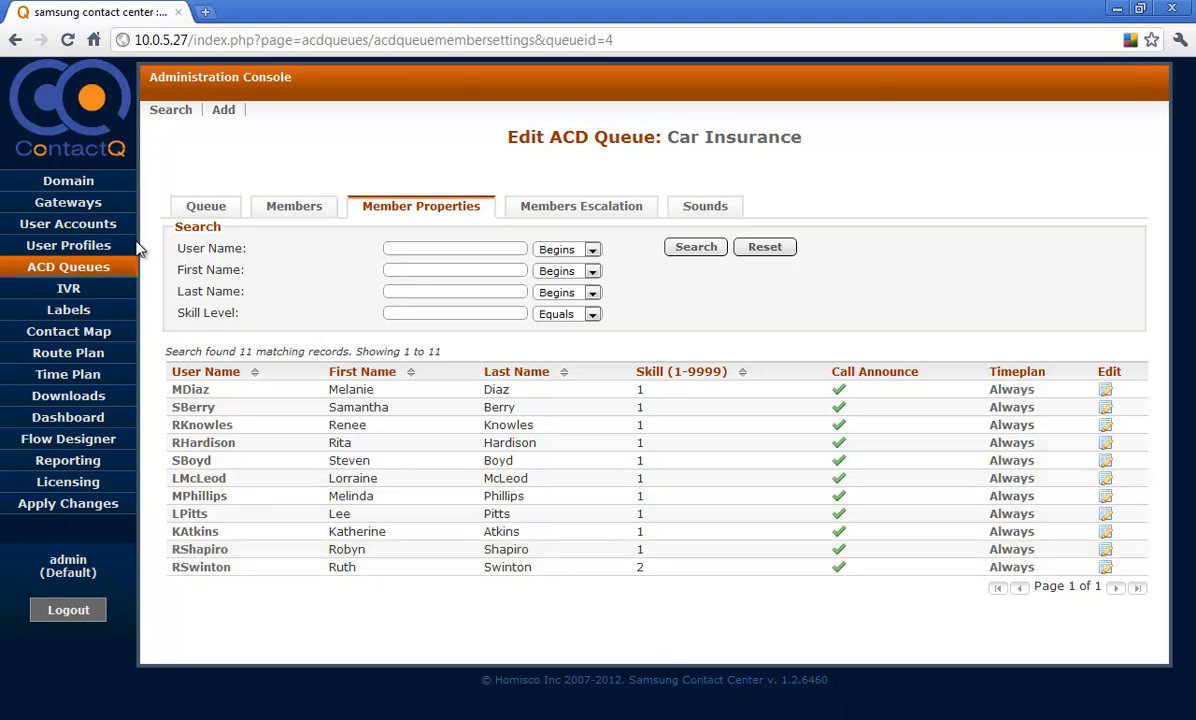
Check the ACD queues and skill levels assigned to the agent in that agent's user account.
{"action": "left_click", "coordinate": [100, 226]}
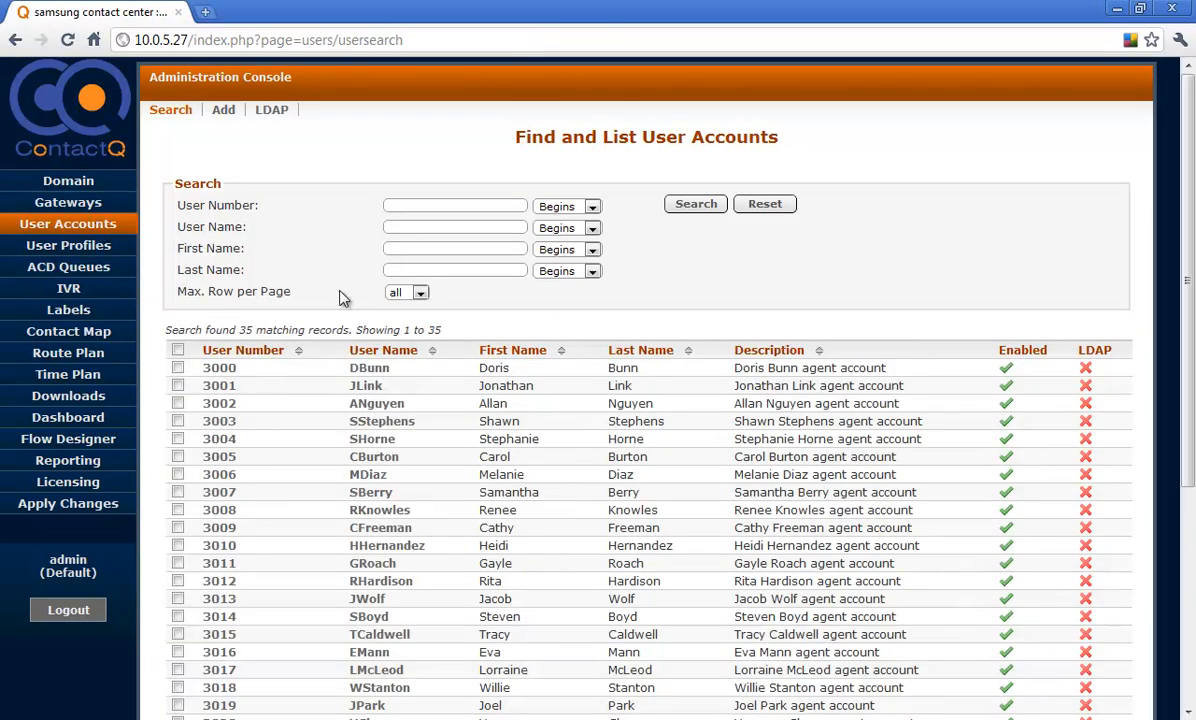
{"action": "scroll", "coordinate": [1165, 420], "scroll_direction": "down", "scroll_amount": 4}
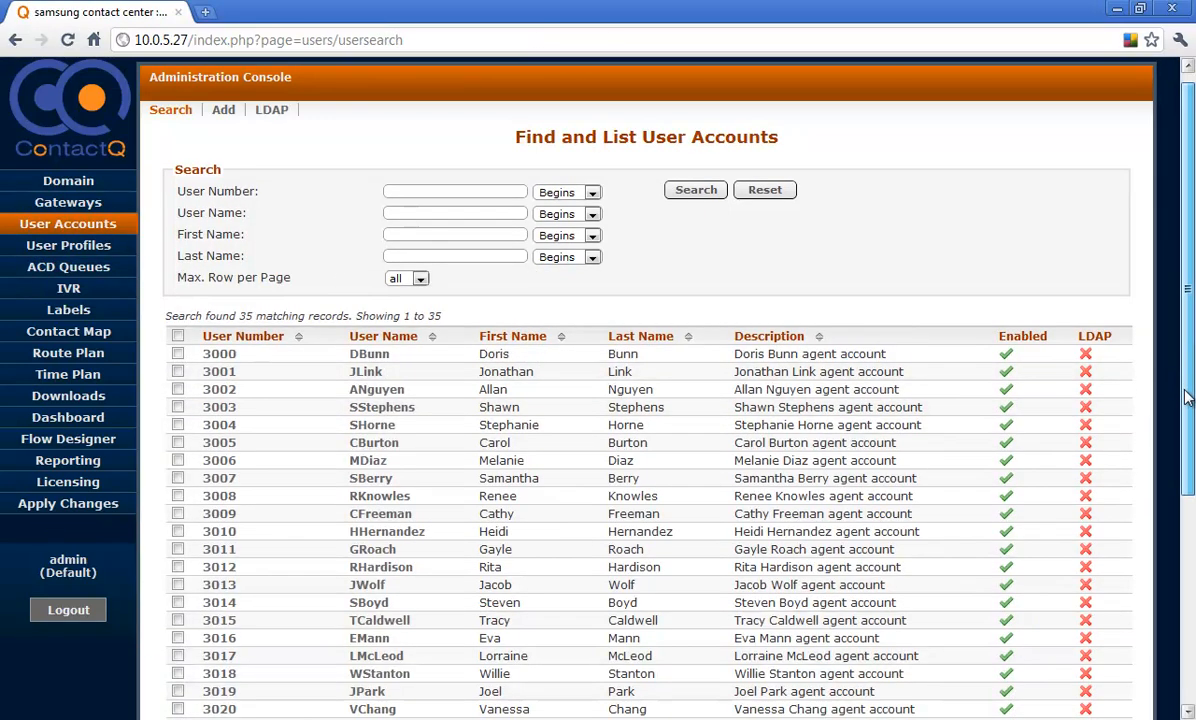
{"action": "scroll", "coordinate": [1176, 484], "scroll_direction": "down", "scroll_amount": 2}
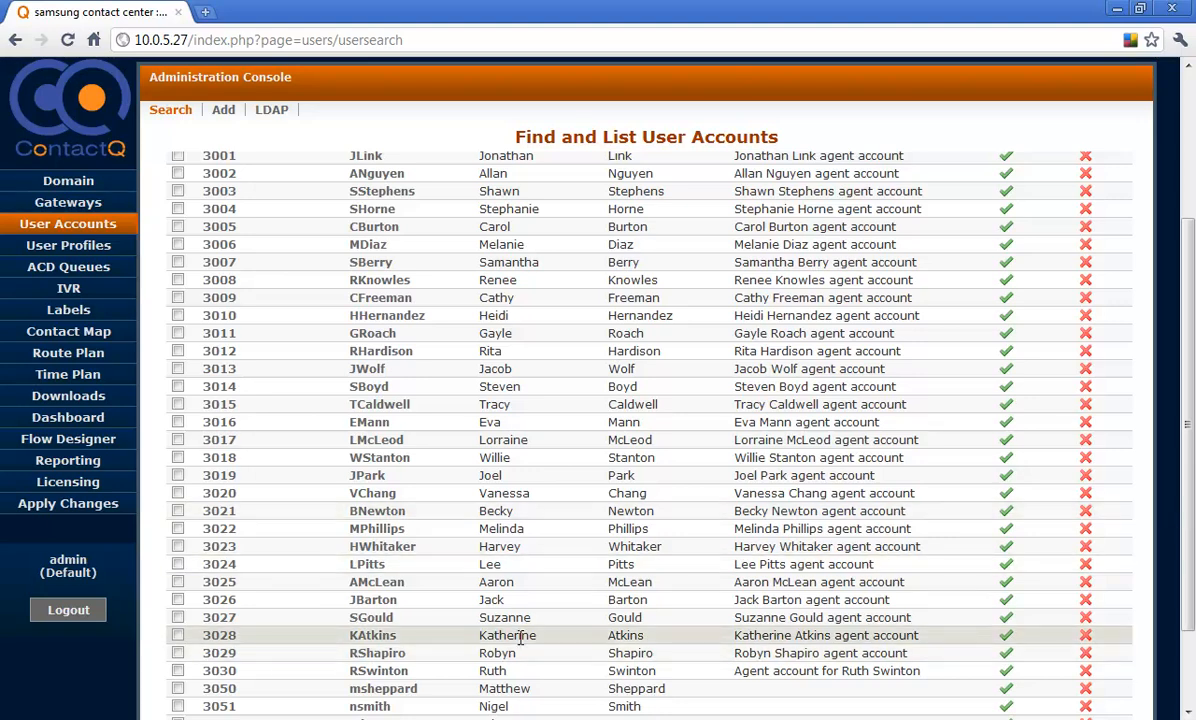
{"action": "left_click", "coordinate": [371, 681]}
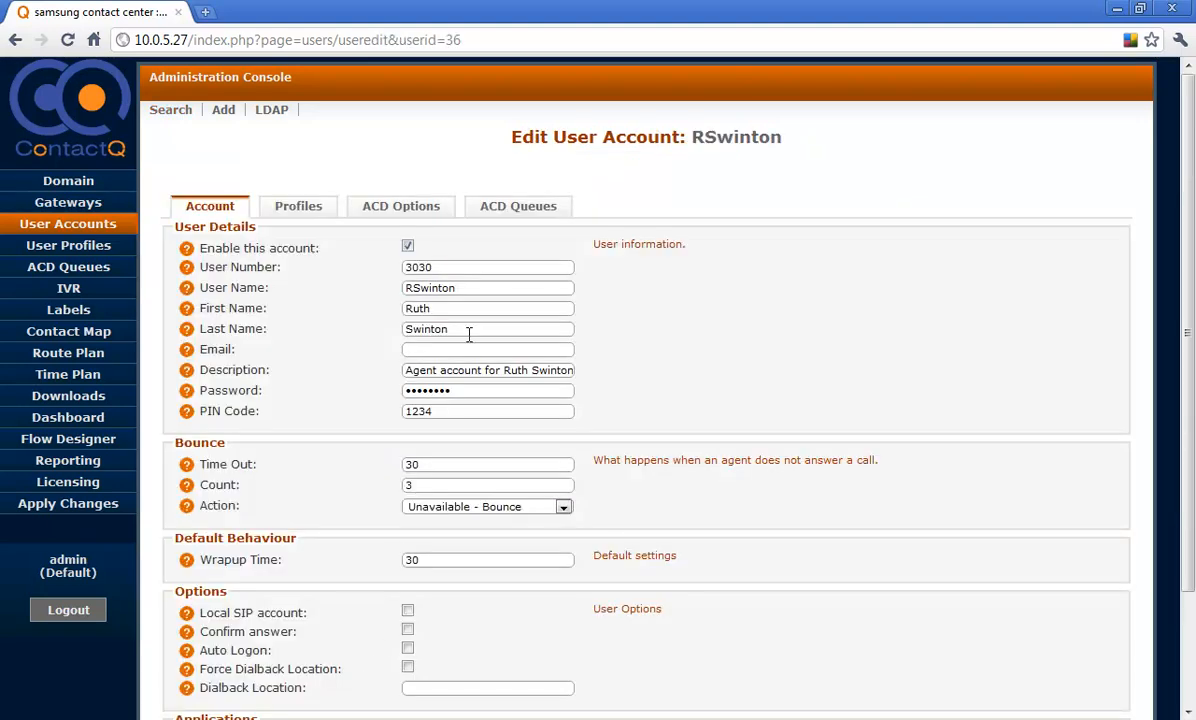
{"action": "left_click", "coordinate": [500, 215]}
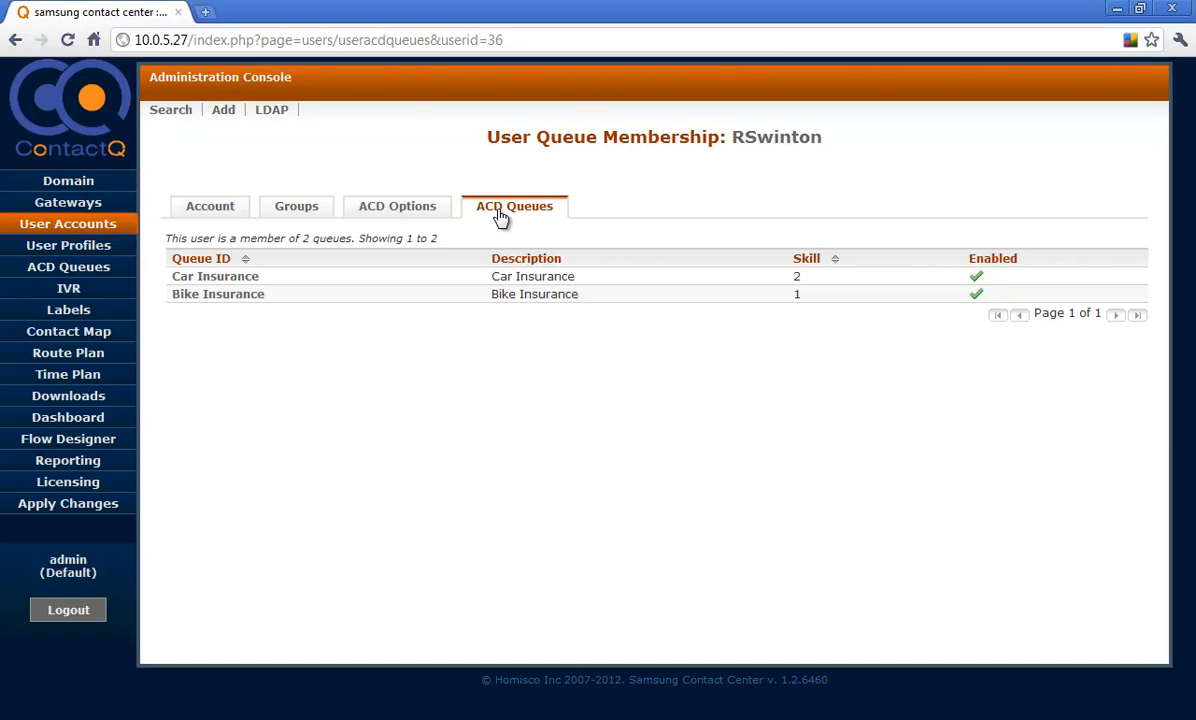
Apply the configuration changes to the server with the Domain configuration option enabled.
{"action": "left_click", "coordinate": [72, 505]}
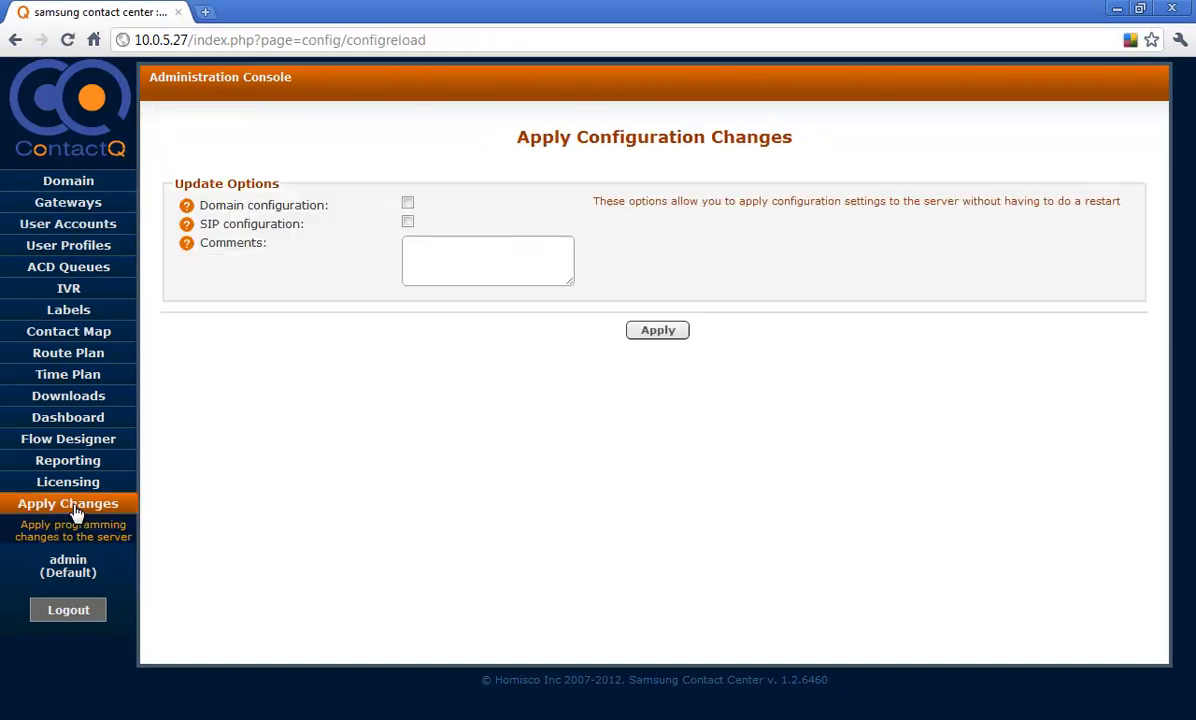
{"action": "left_click", "coordinate": [408, 205]}
{"action": "left_click", "coordinate": [640, 337]}
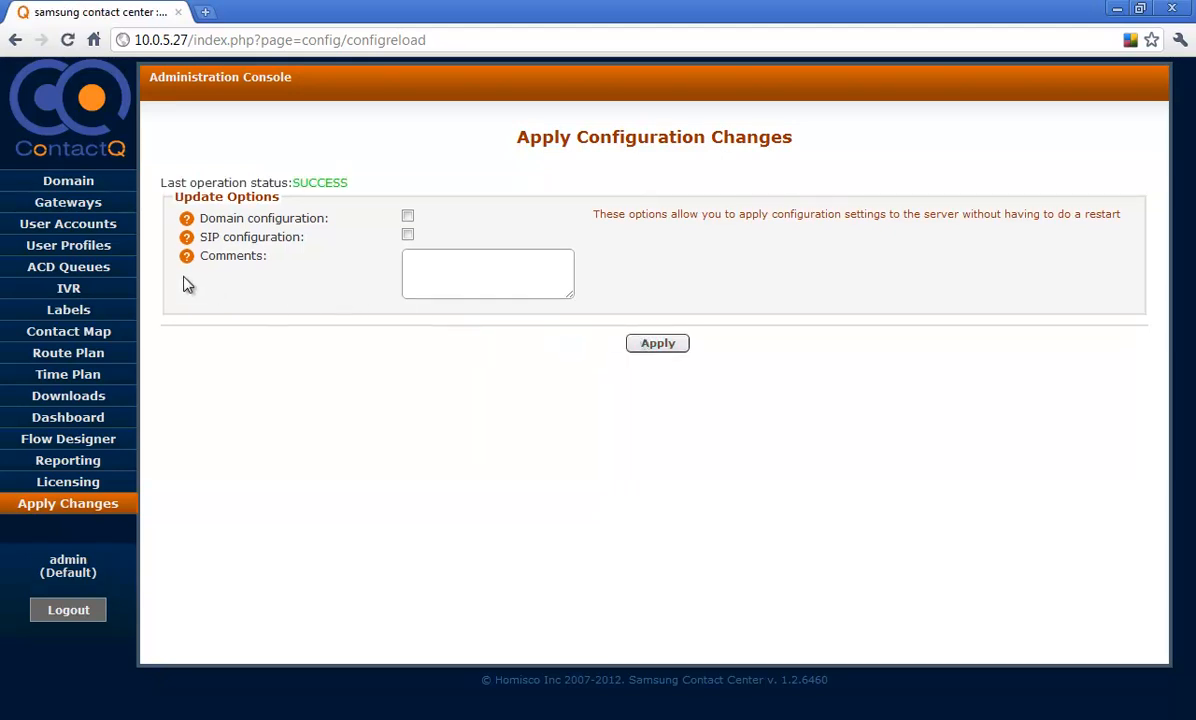
Open the list of user accounts.
{"action": "left_click", "coordinate": [92, 233]}
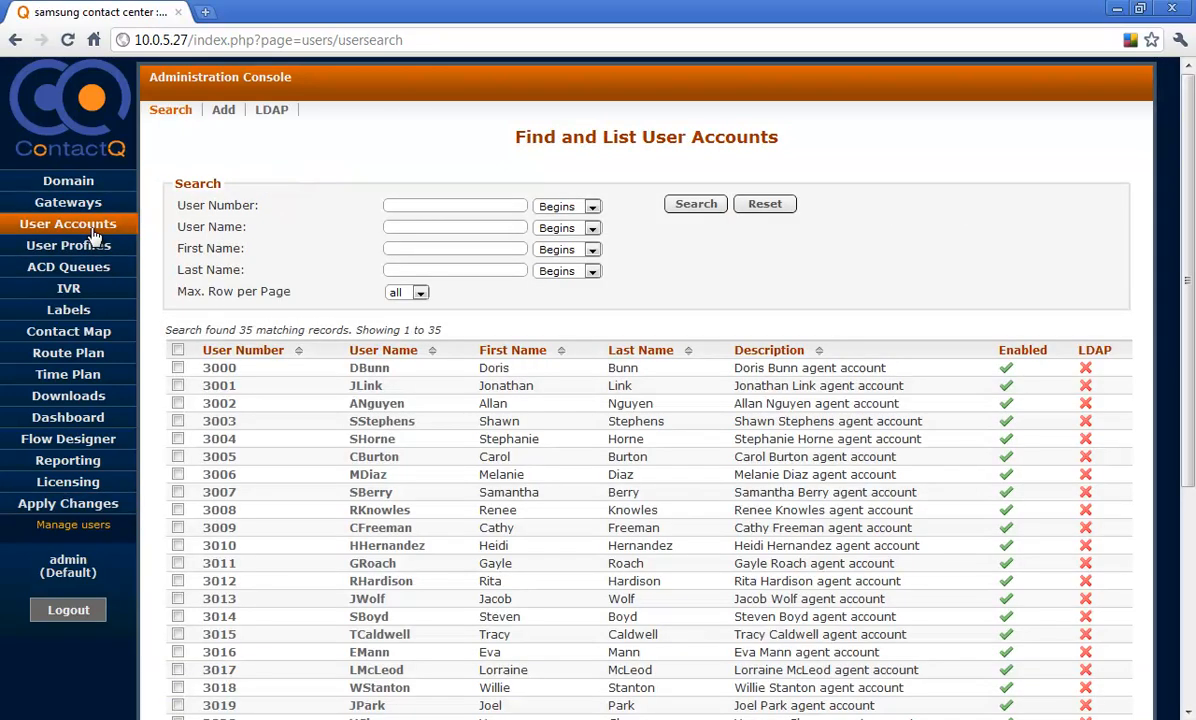